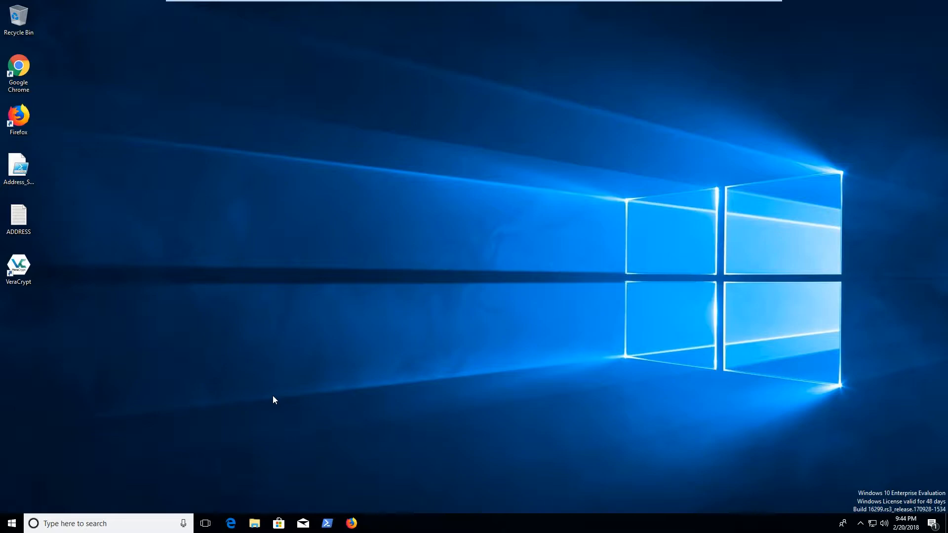
# - Open Control Panel, look through the System and Security category, and close it again
pyautogui.press('super+r')
pyautogui.write('control')
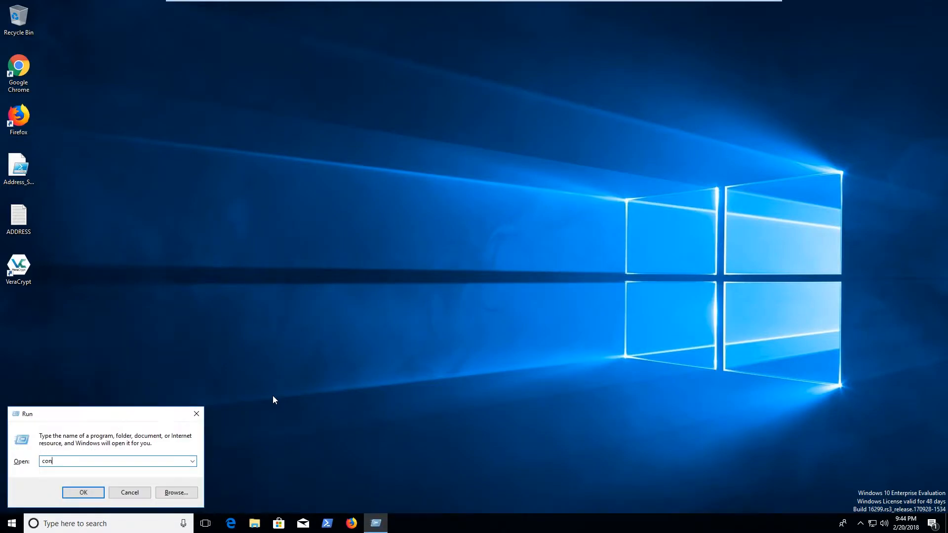
pyautogui.press('Return')
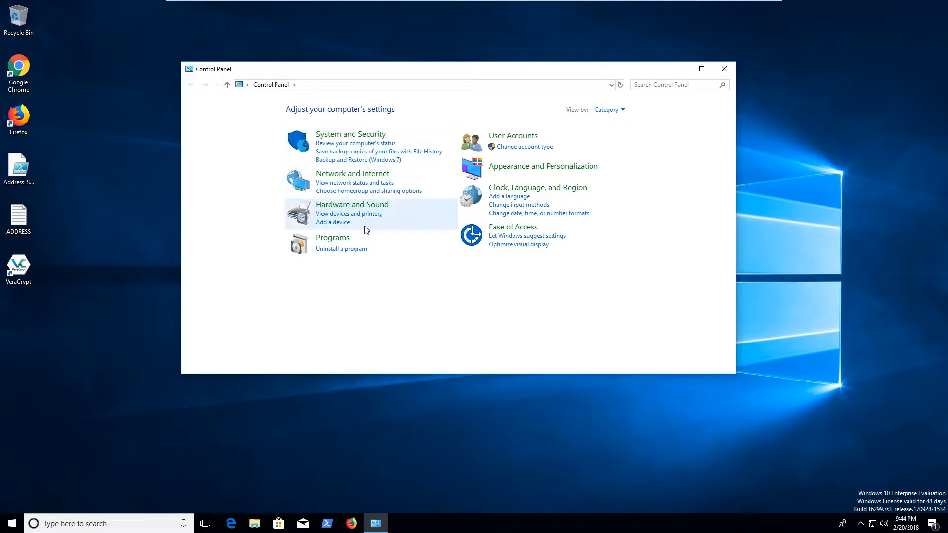
pyautogui.click(349, 138)
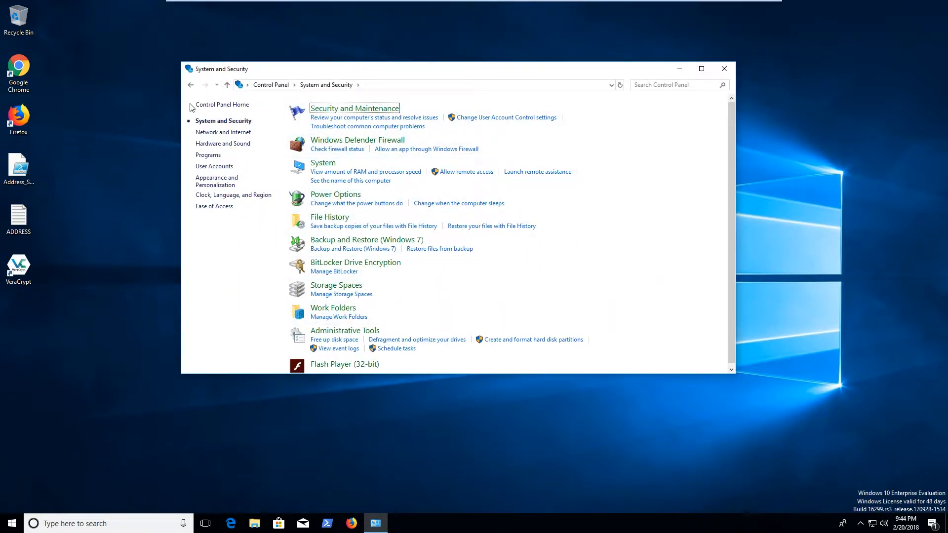
pyautogui.click(191, 85)
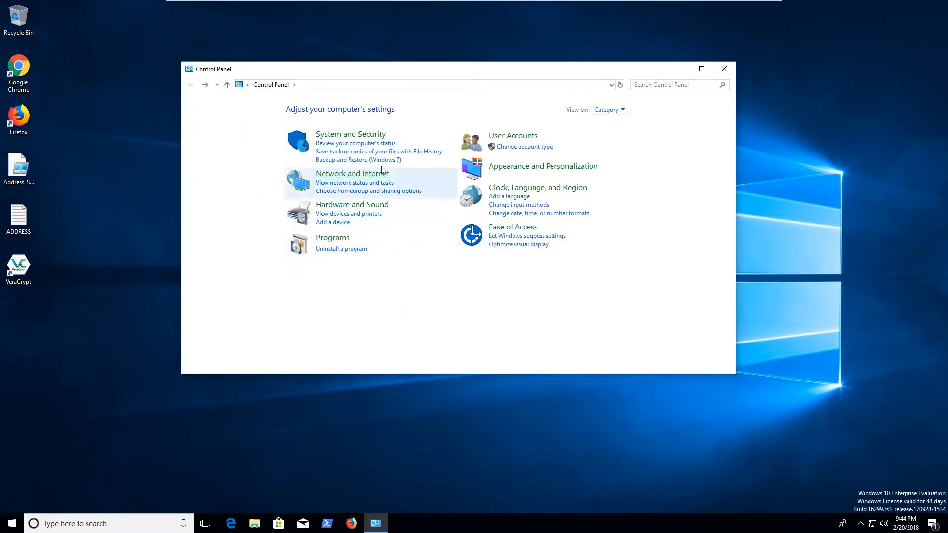
pyautogui.click(724, 71)
pyautogui.click(12, 523)
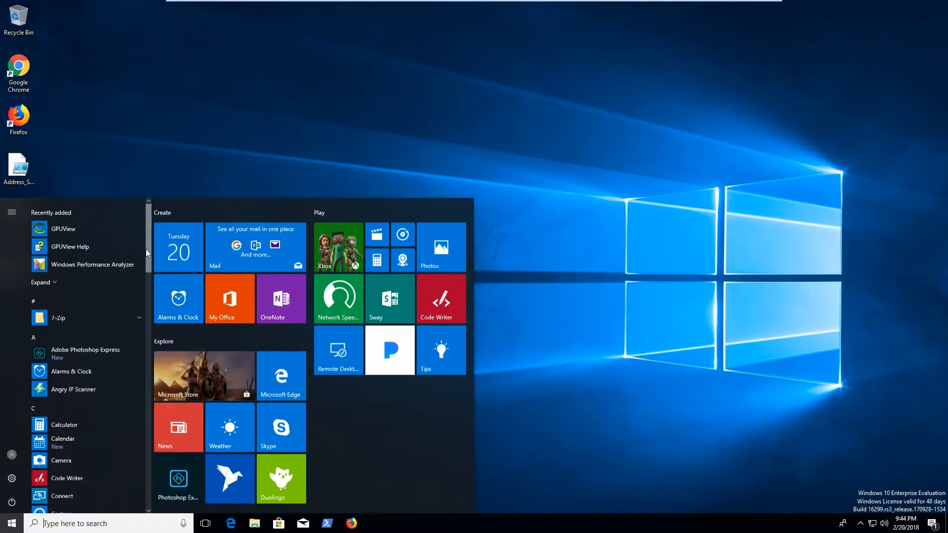
pyautogui.press('Escape')
# - View the properties of This PC from File Explorer, look through System and Security, and close both windows
pyautogui.click(255, 526)
pyautogui.rightClick(249, 231)
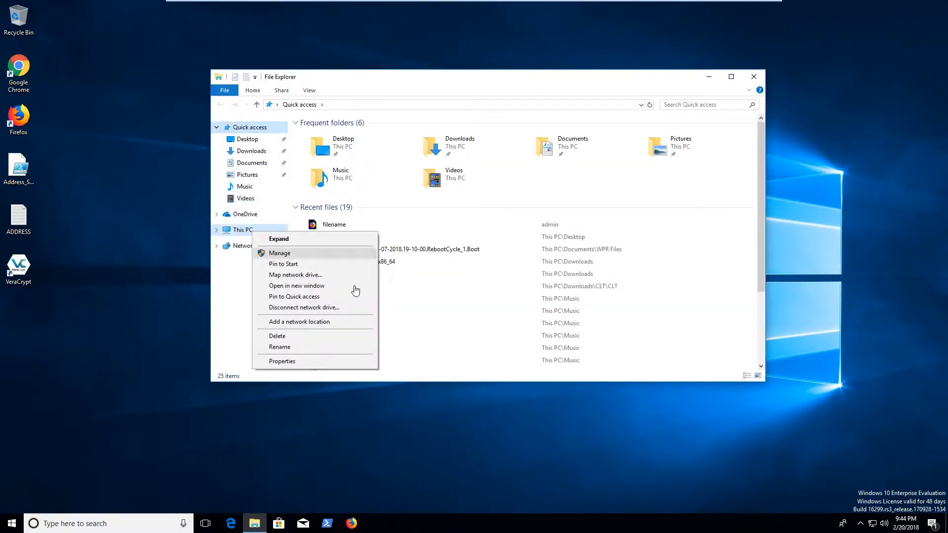
pyautogui.click(332, 363)
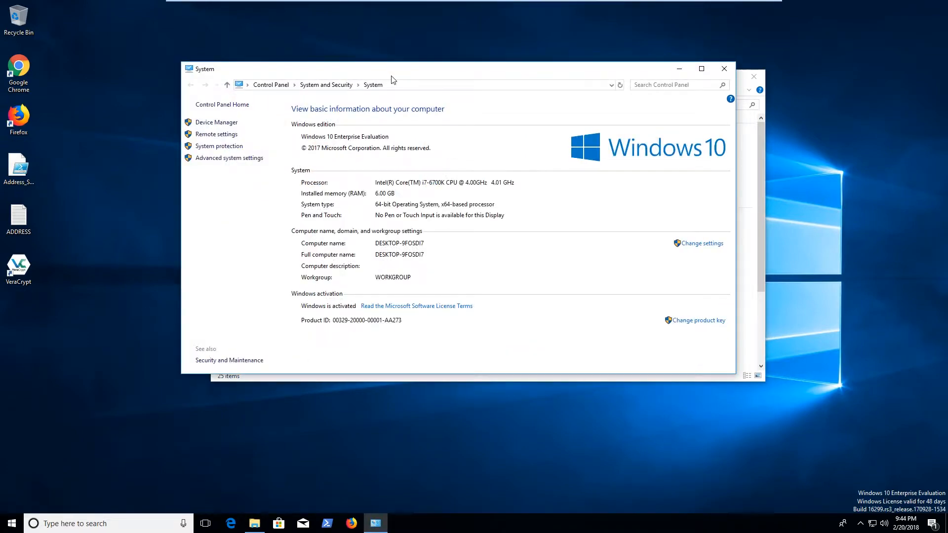
pyautogui.click(373, 152)
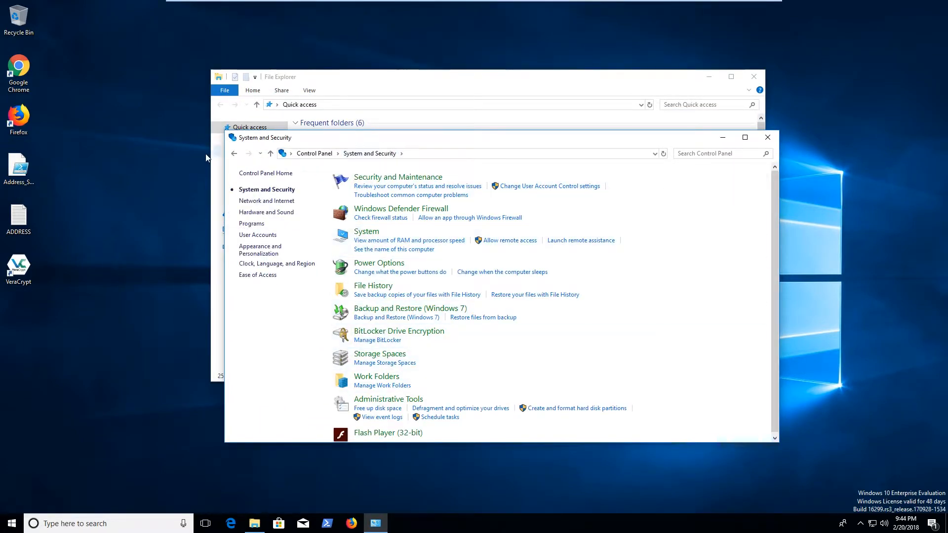
pyautogui.scroll(-1, 372, 316)
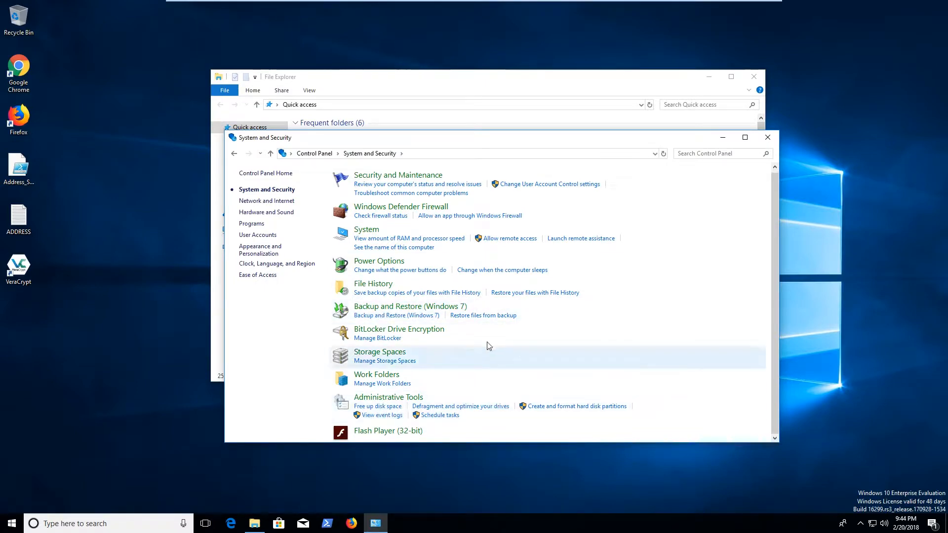
pyautogui.click(235, 156)
pyautogui.click(751, 81)
pyautogui.moveTo(555, 138); pyautogui.dragTo(521, 79)
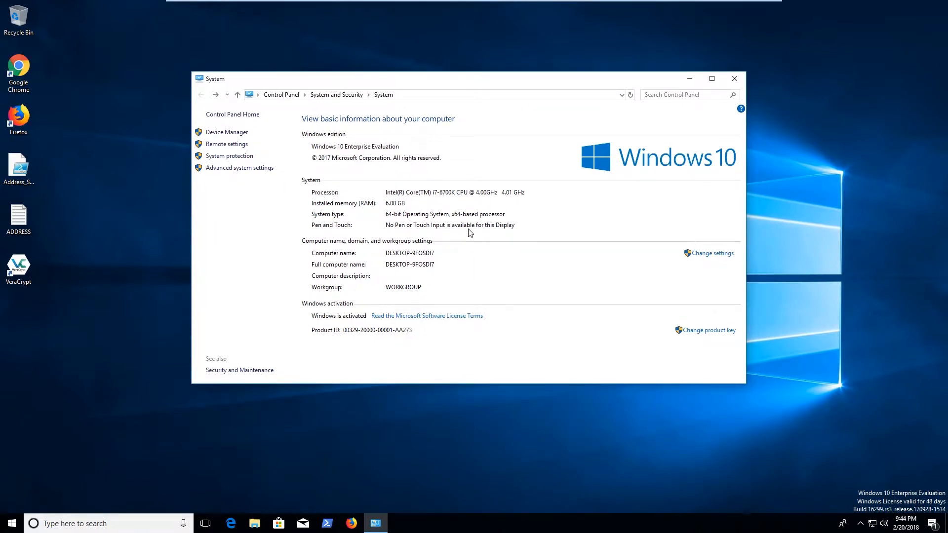
pyautogui.click(735, 78)
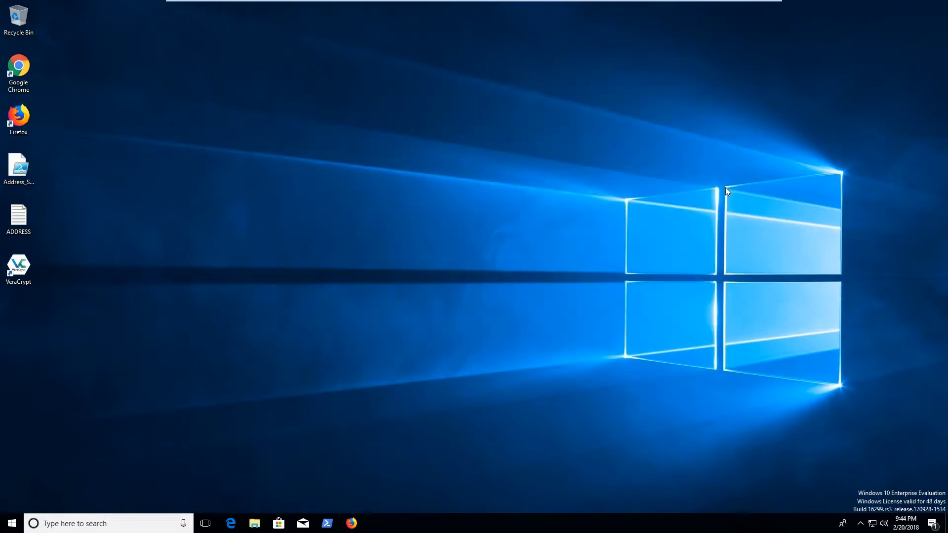
# - Open the System information window and its advanced system settings
pyautogui.press('super+Pause')
pyautogui.moveTo(627, 74)
pyautogui.mouseDown()
pyautogui.moveTo(638, 93)
pyautogui.moveTo(638, 77)
pyautogui.moveTo(707, 102)
pyautogui.moveTo(621, 89)
pyautogui.mouseUp()
pyautogui.click(215, 173)
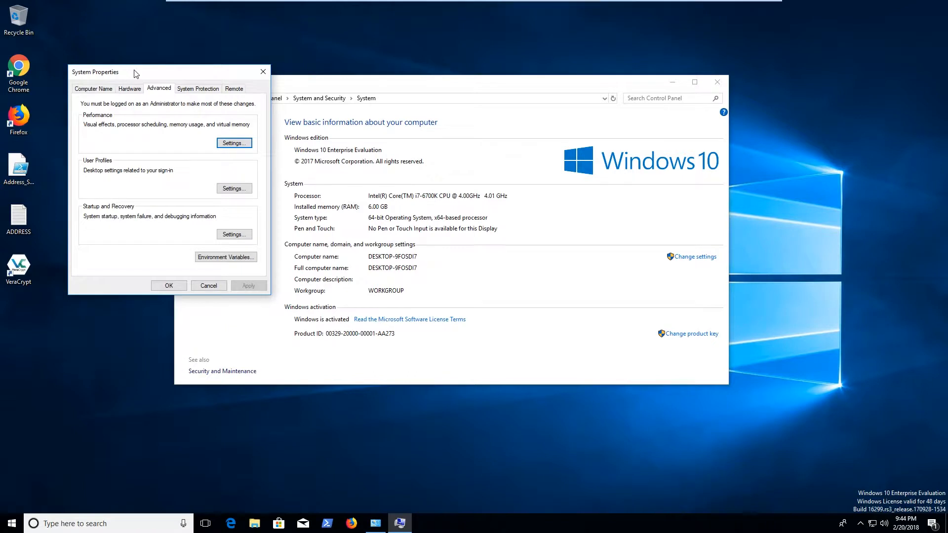
pyautogui.moveTo(133, 73); pyautogui.dragTo(268, 100)
# - Review the Computer Name, Hardware, Advanced, System Protection and Remote settings in System Properties
pyautogui.click(232, 116)
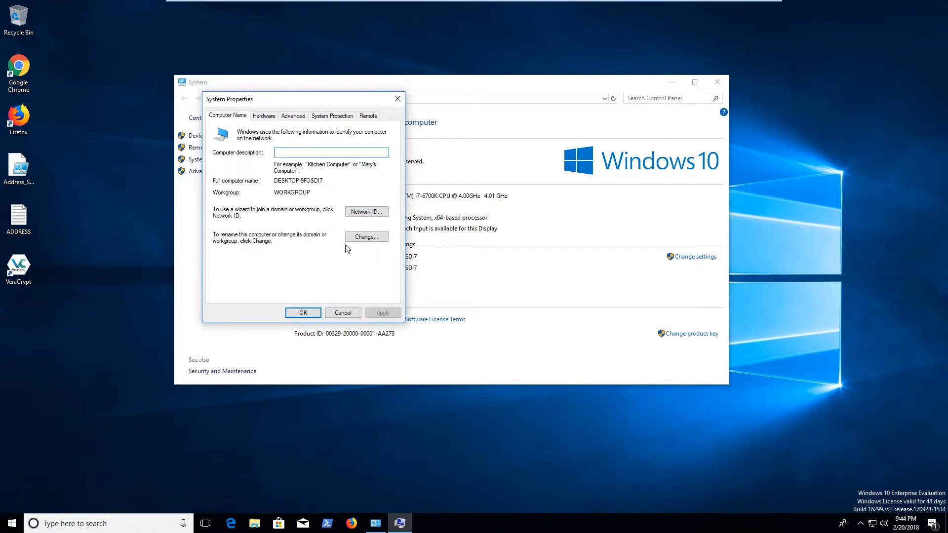
pyautogui.click(264, 116)
pyautogui.click(293, 116)
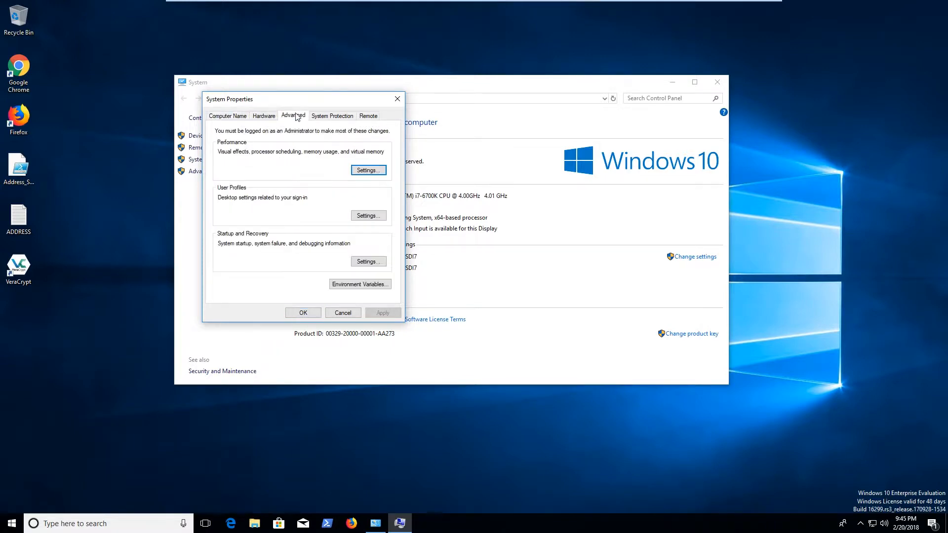
pyautogui.click(332, 116)
pyautogui.click(366, 116)
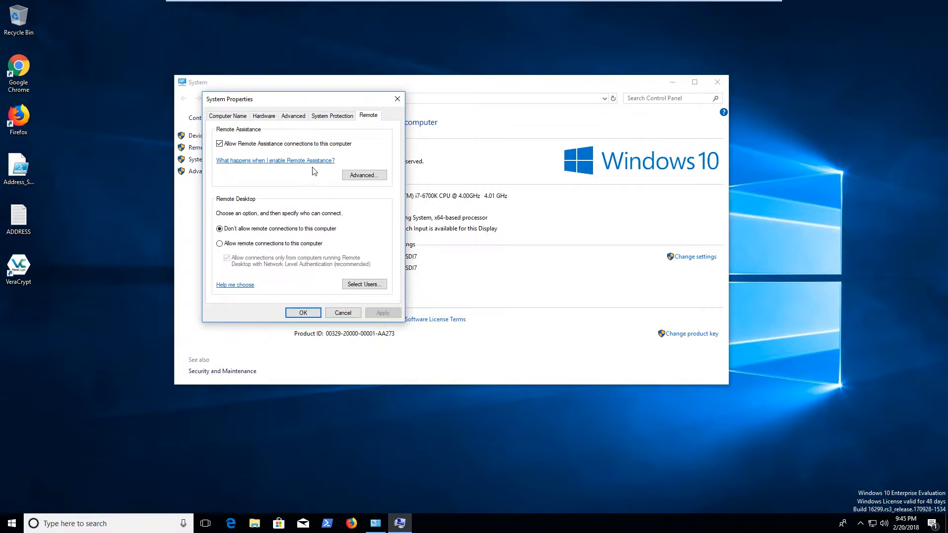
# - Turn on system protection for Local Disk (C:) with a maximum disk space usage of 25%
pyautogui.click(342, 118)
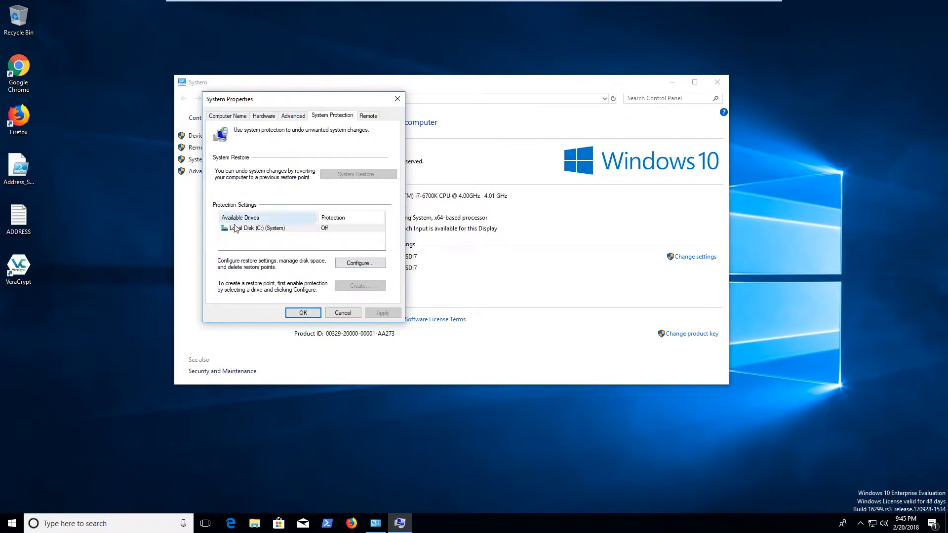
pyautogui.click(259, 228)
pyautogui.click(270, 245)
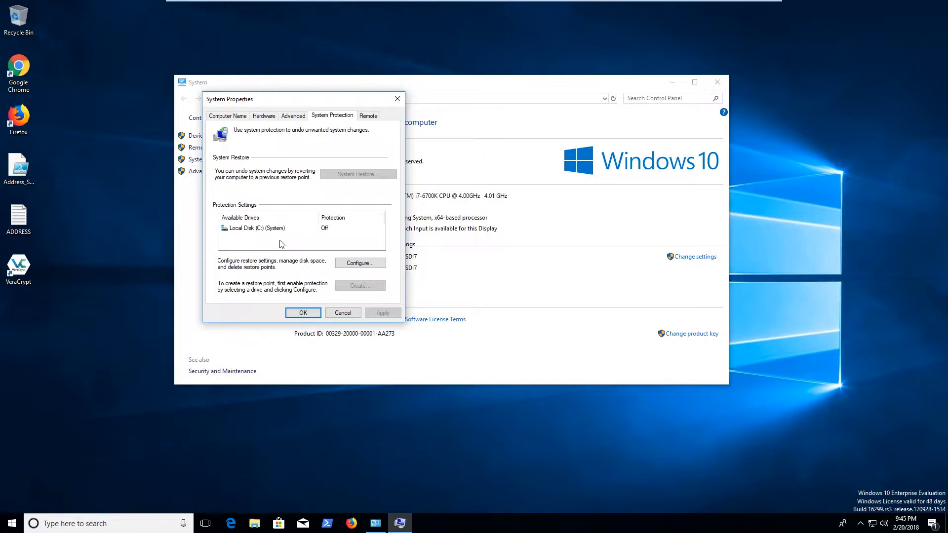
pyautogui.click(275, 230)
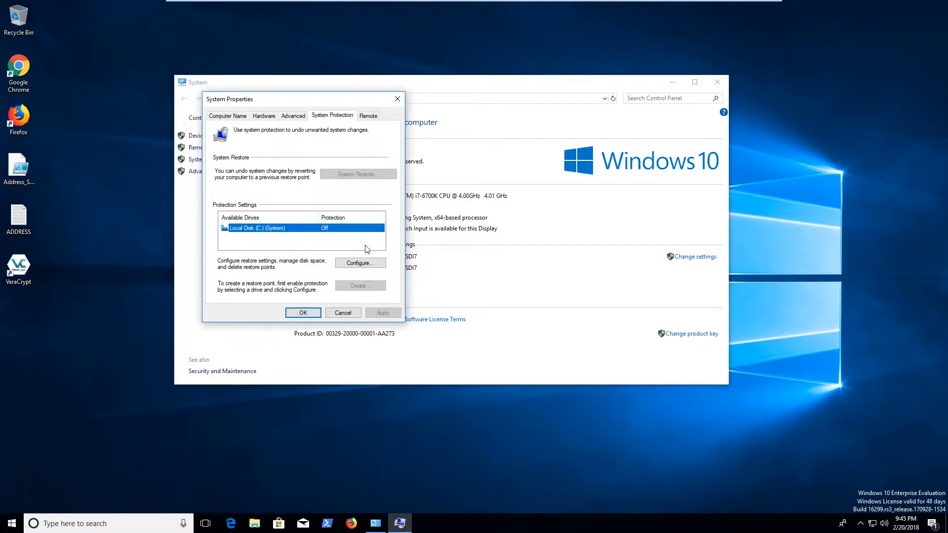
pyautogui.click(359, 267)
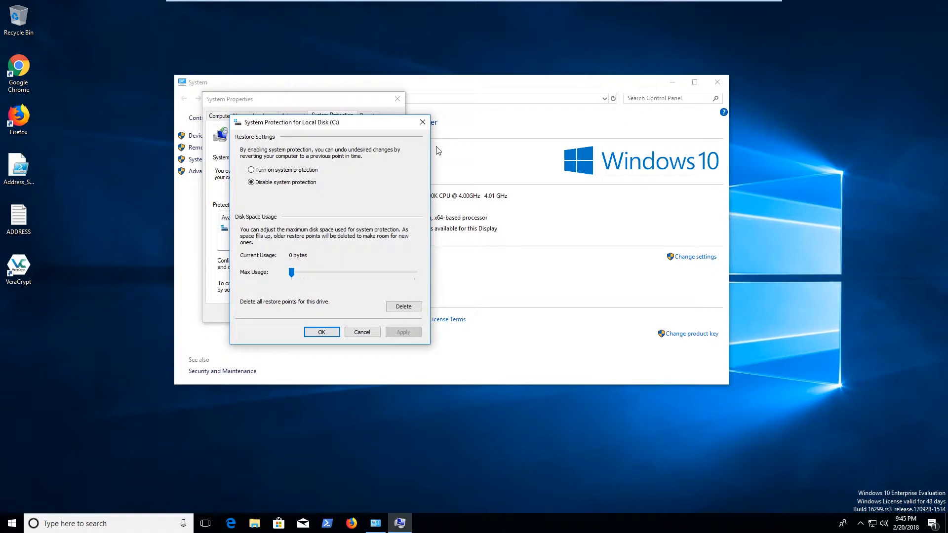
pyautogui.click(273, 172)
pyautogui.moveTo(290, 271); pyautogui.dragTo(317, 271)
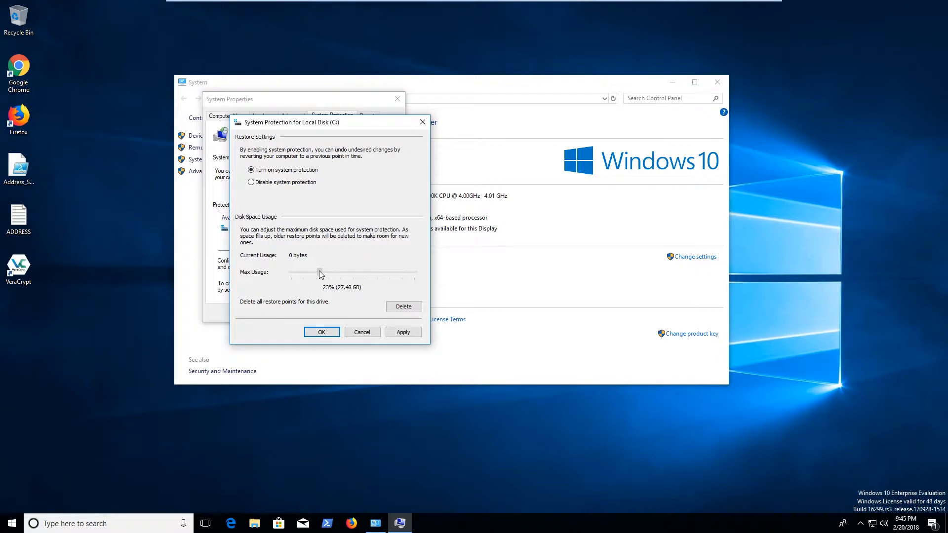
pyautogui.moveTo(320, 274); pyautogui.dragTo(318, 275)
pyautogui.click(403, 332)
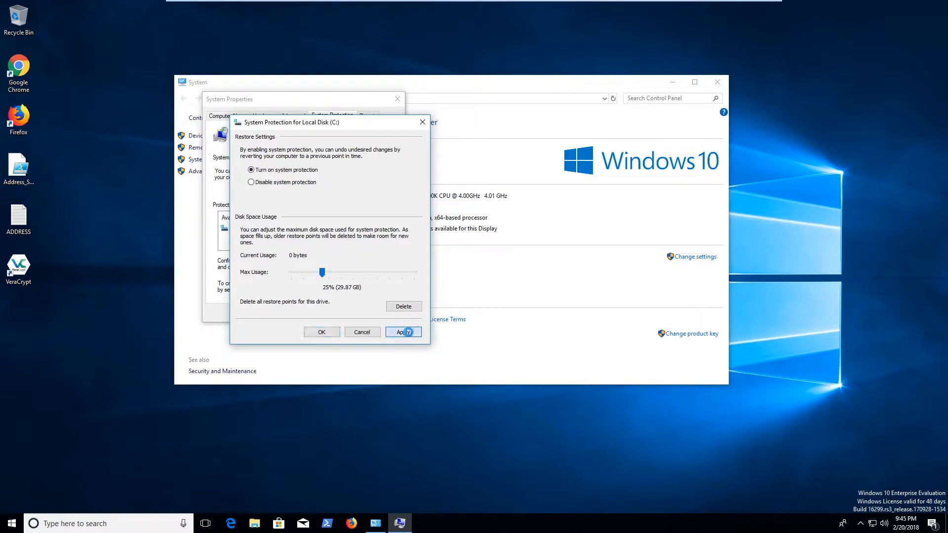
pyautogui.click(319, 332)
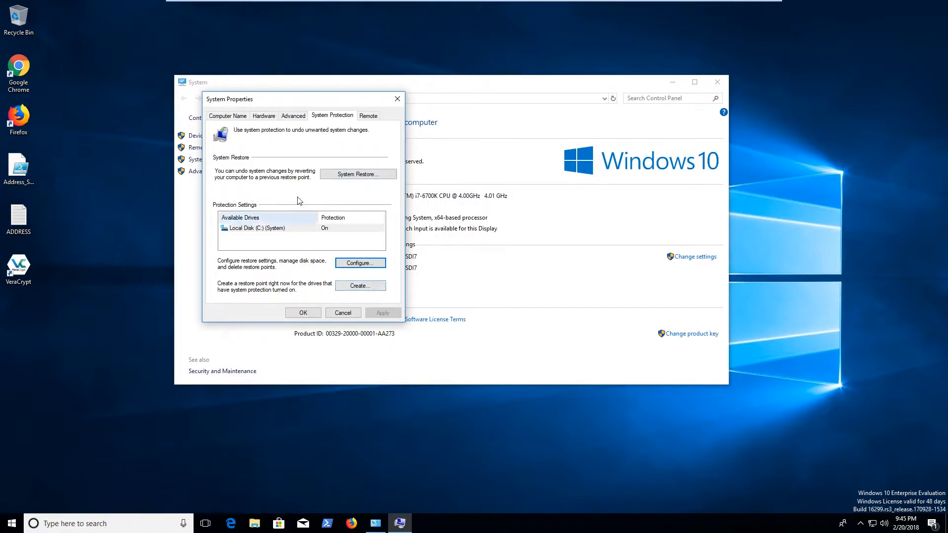
# - Check System Restore for existing restore points and close it
pyautogui.click(362, 176)
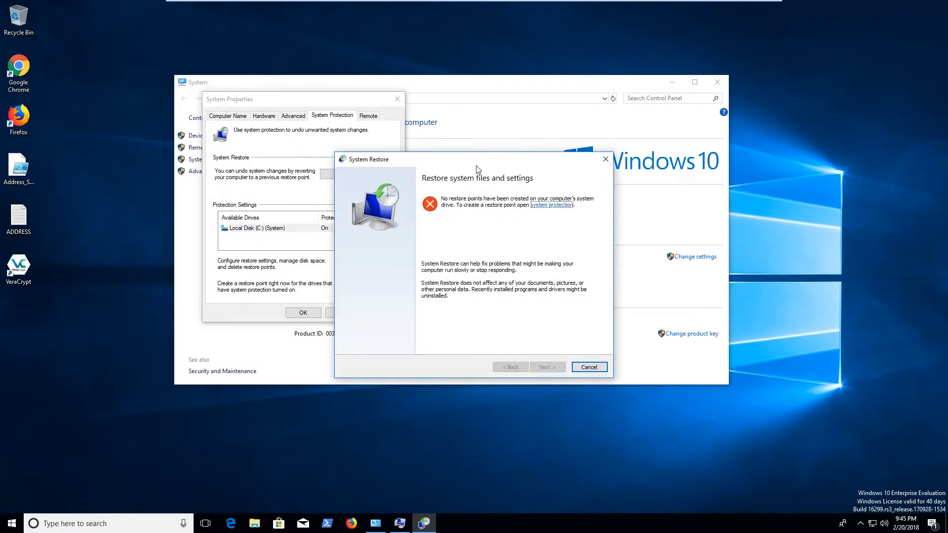
pyautogui.click(605, 159)
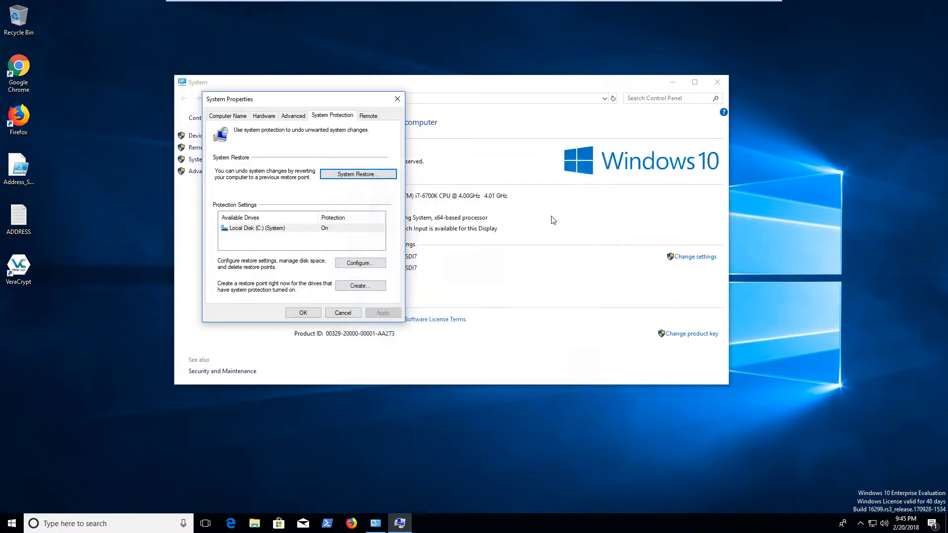
# - Create a restore point with the description "before-installing-bad-stuff"
pyautogui.click(360, 286)
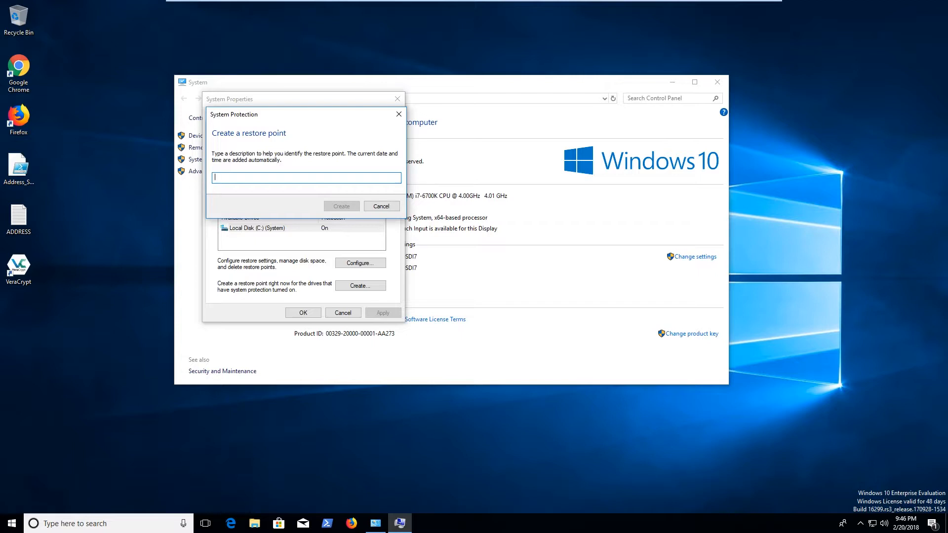
pyautogui.write('before-installing-')
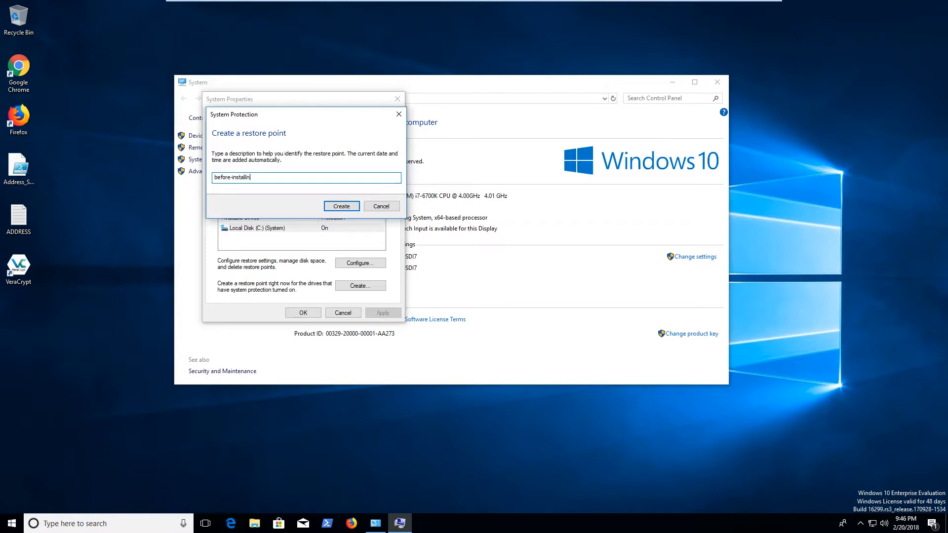
pyautogui.write('ad-stuff-that-0might-break-thingss--beause')
pyautogui.press('BackSpace')
pyautogui.press('BackSpace')
pyautogui.press('BackSpace')
pyautogui.press('BackSpace')
pyautogui.press('BackSpace')
pyautogui.press('BackSpace')
pyautogui.press('BackSpace')
pyautogui.press('BackSpace')
pyautogui.press('BackSpace')
pyautogui.press('BackSpace')
pyautogui.press('BackSpace')
pyautogui.press('BackSpace')
pyautogui.press('BackSpace')
pyautogui.press('BackSpace')
pyautogui.press('BackSpace')
pyautogui.press('BackSpace')
pyautogui.press('BackSpace')
pyautogui.press('BackSpace')
pyautogui.press('BackSpace')
pyautogui.press('BackSpace')
pyautogui.press('BackSpace')
pyautogui.press('BackSpace')
pyautogui.press('BackSpace')
pyautogui.click(342, 207)
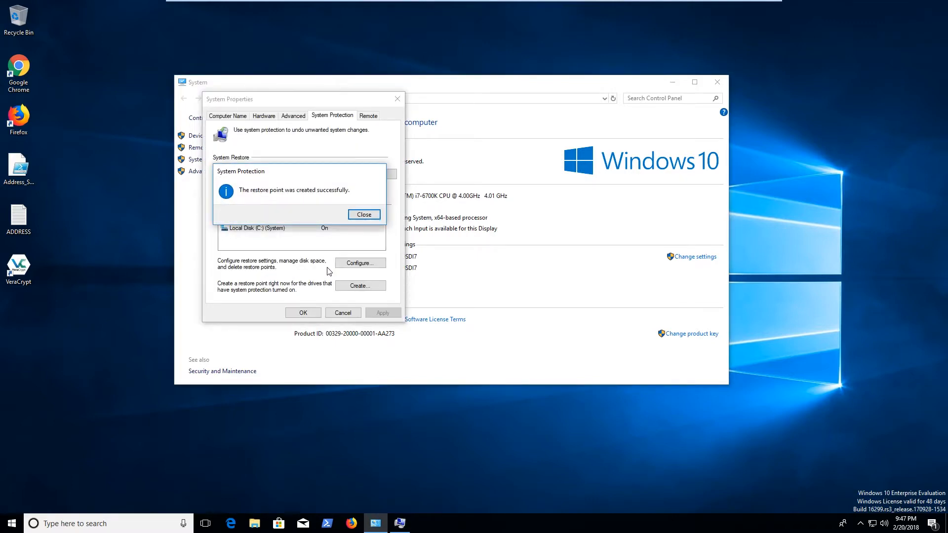
pyautogui.click(371, 215)
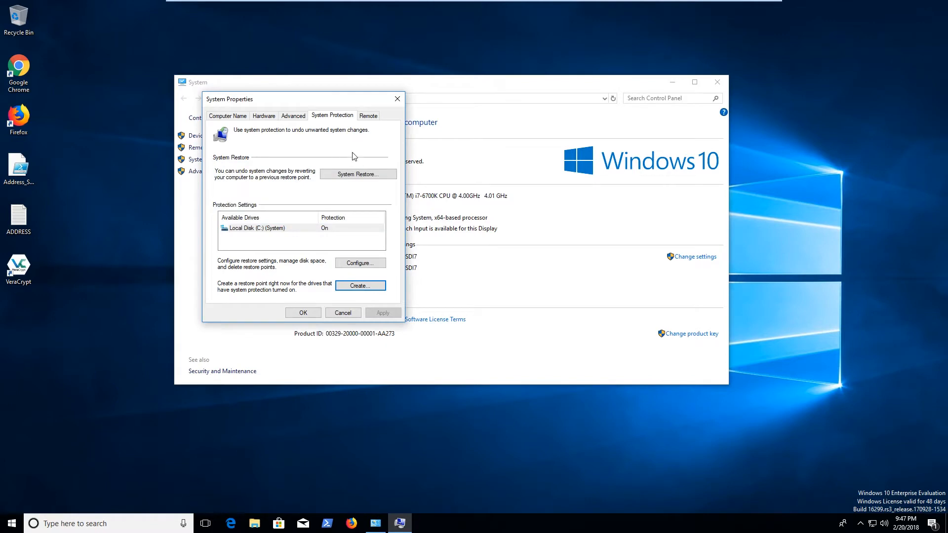
# - In System Restore, scan the "before-installing-bad-stuff" restore point for affected programs and examine the result
pyautogui.click(359, 175)
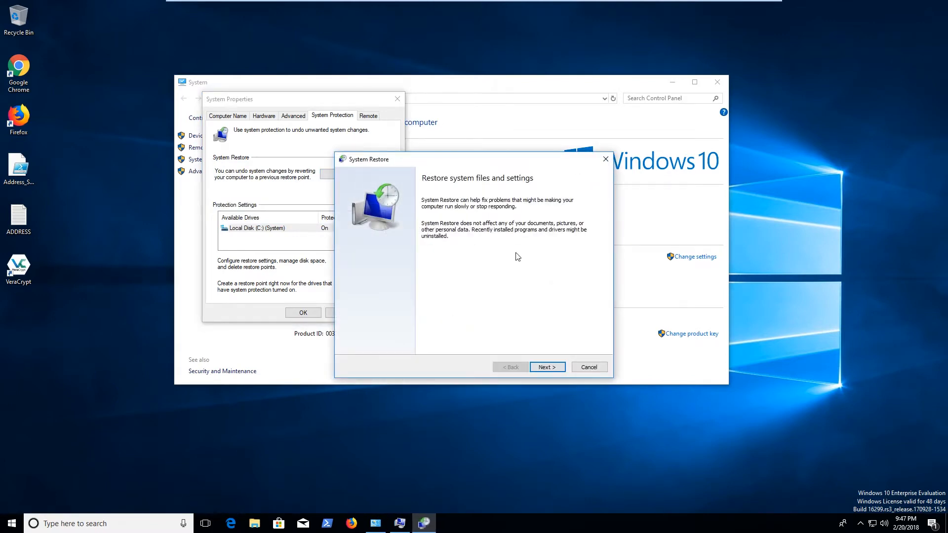
pyautogui.click(537, 368)
pyautogui.click(441, 242)
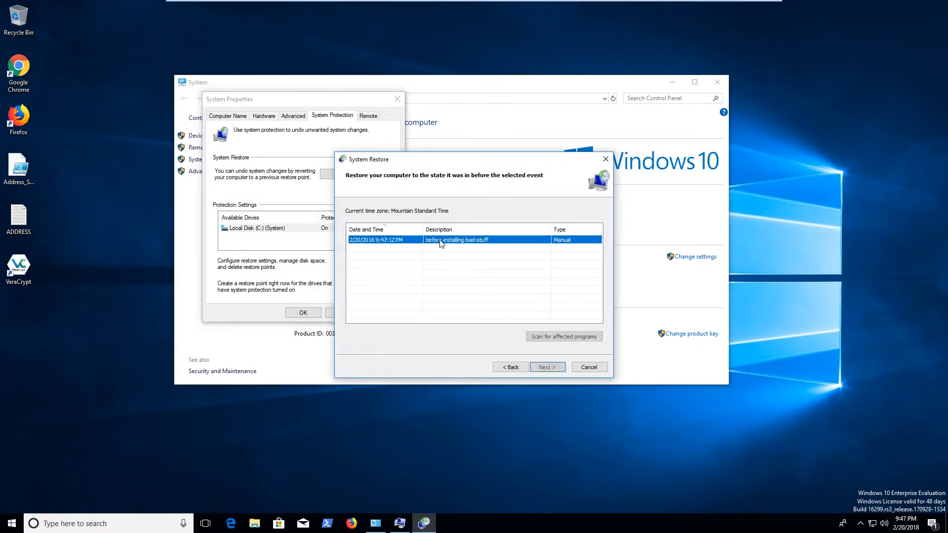
pyautogui.click(566, 336)
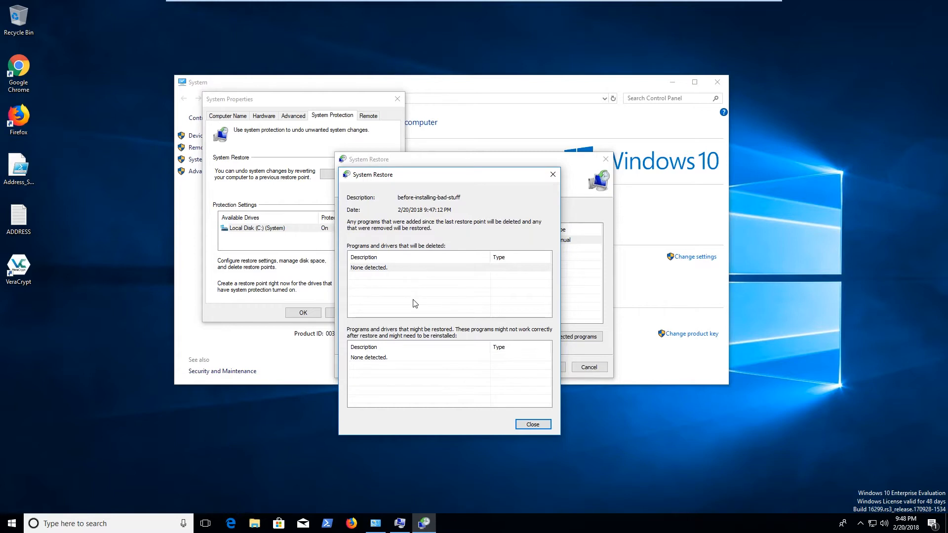
pyautogui.click(413, 358)
pyautogui.click(427, 270)
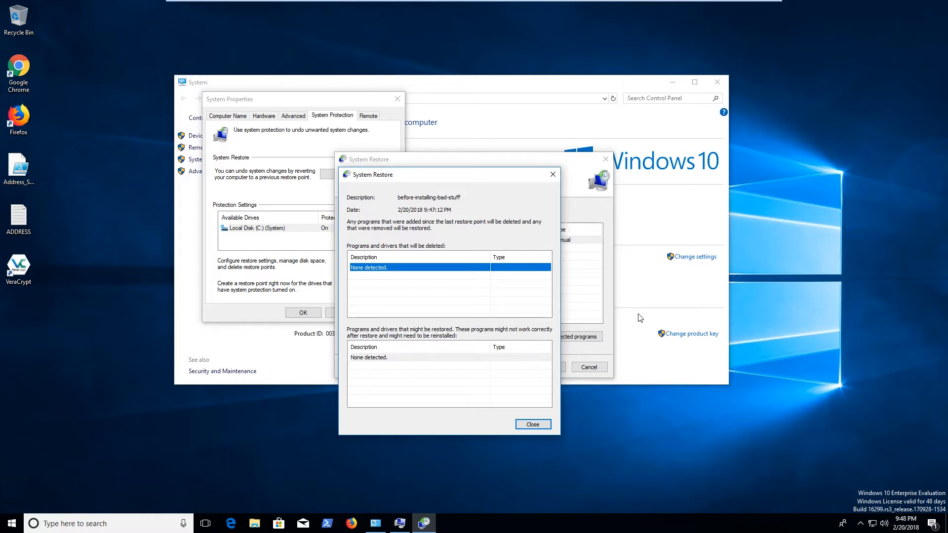
pyautogui.click(533, 426)
# - Review the restore confirmation page, cancel the restore, and close System Properties and the System window
pyautogui.click(541, 368)
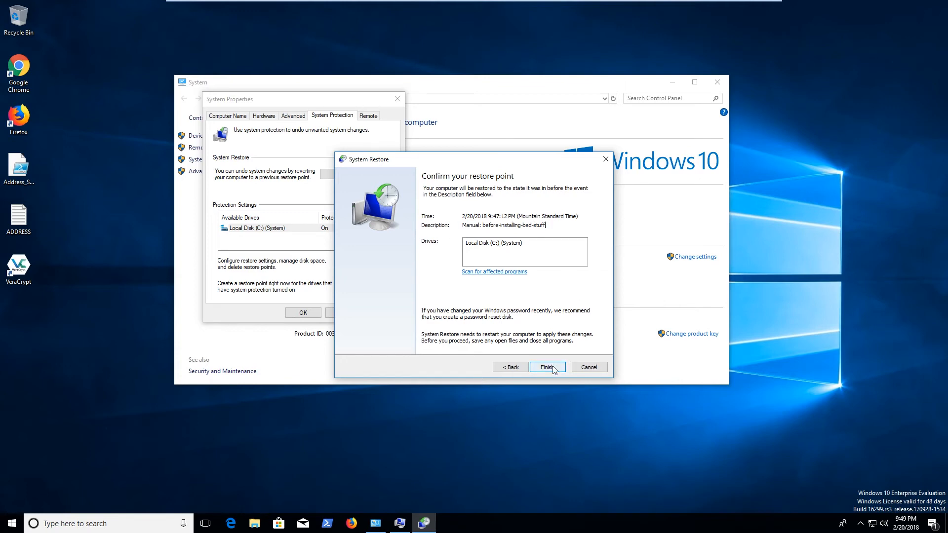
pyautogui.click(589, 368)
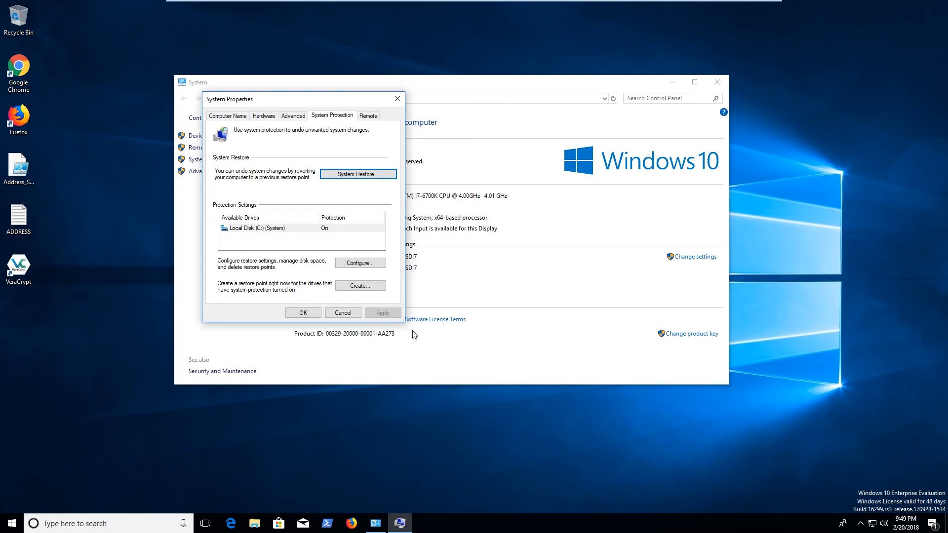
pyautogui.click(344, 312)
pyautogui.click(718, 82)
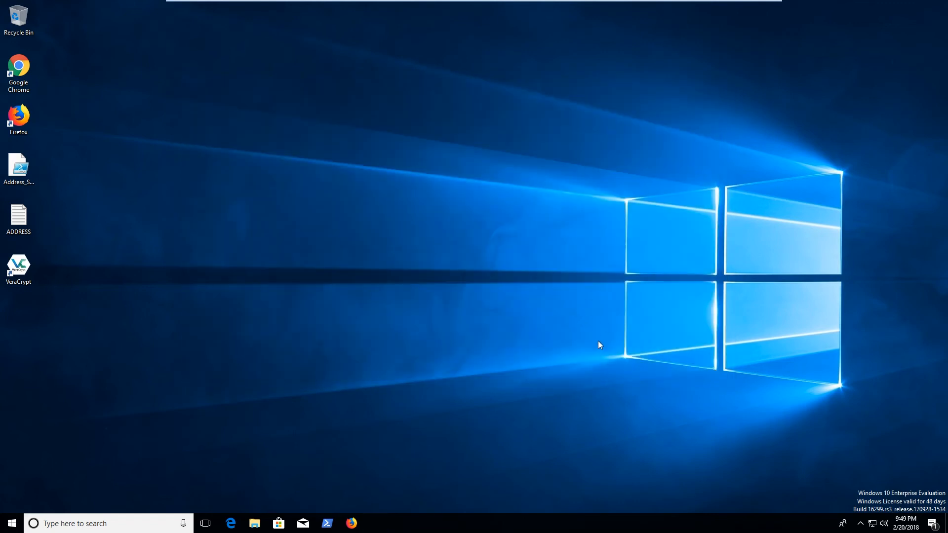